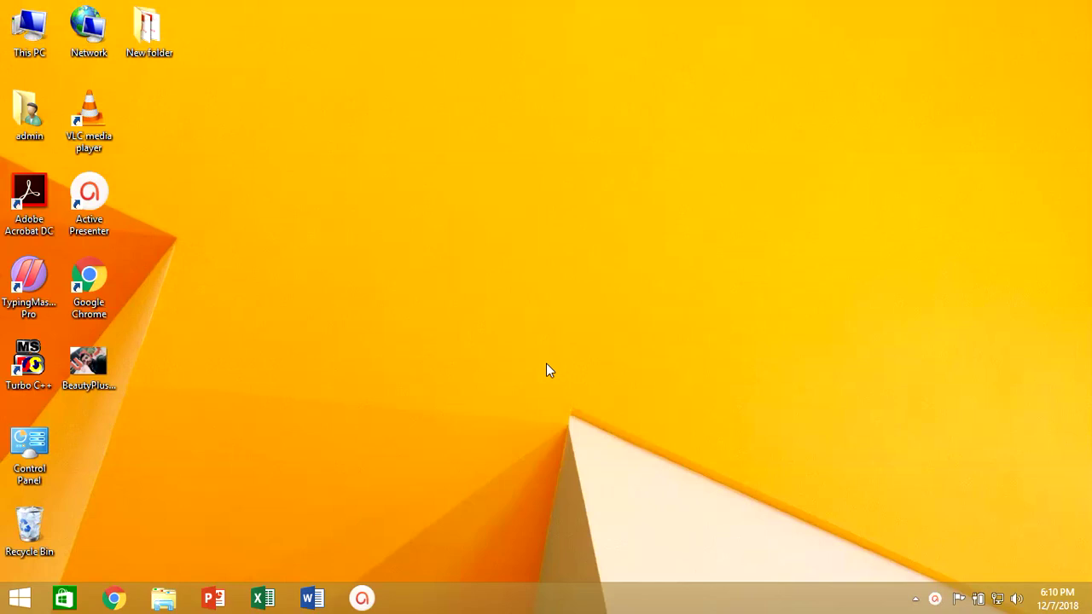
Step: Launch Google Chrome from the taskbar
{"action": "key", "text": "super+2"}
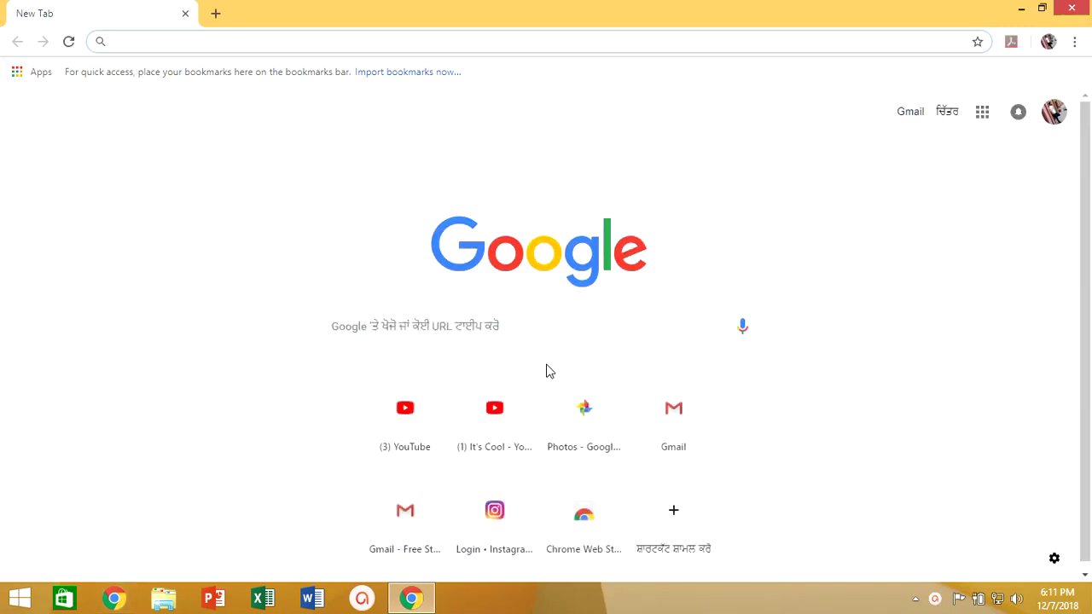
Step: Open an incognito window and go to gmail.com
{"action": "key", "text": "ctrl+shift+n"}
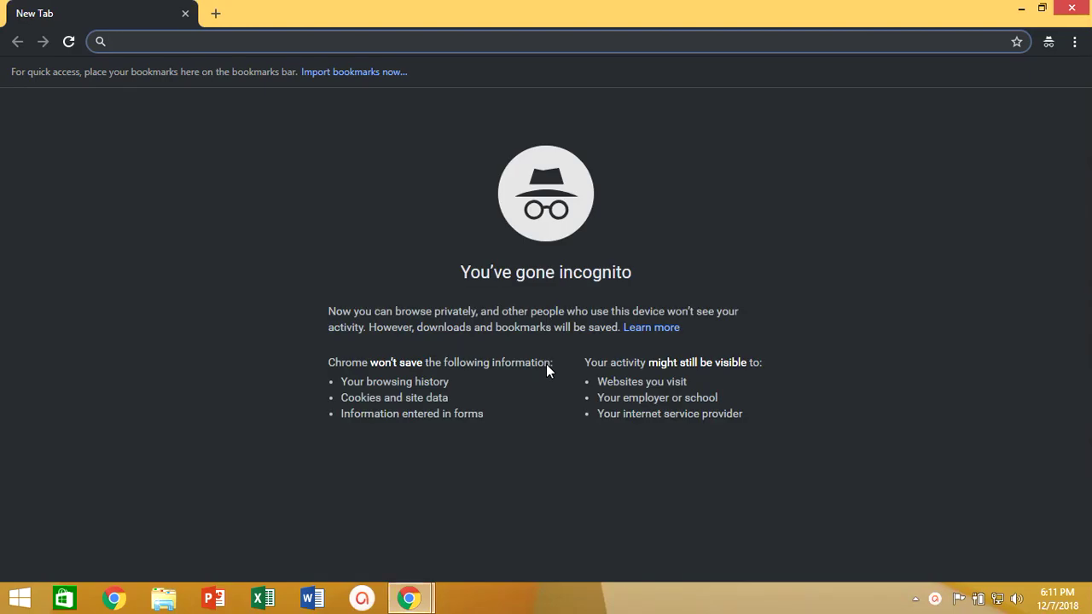
{"action": "type", "text": "gmail.com"}
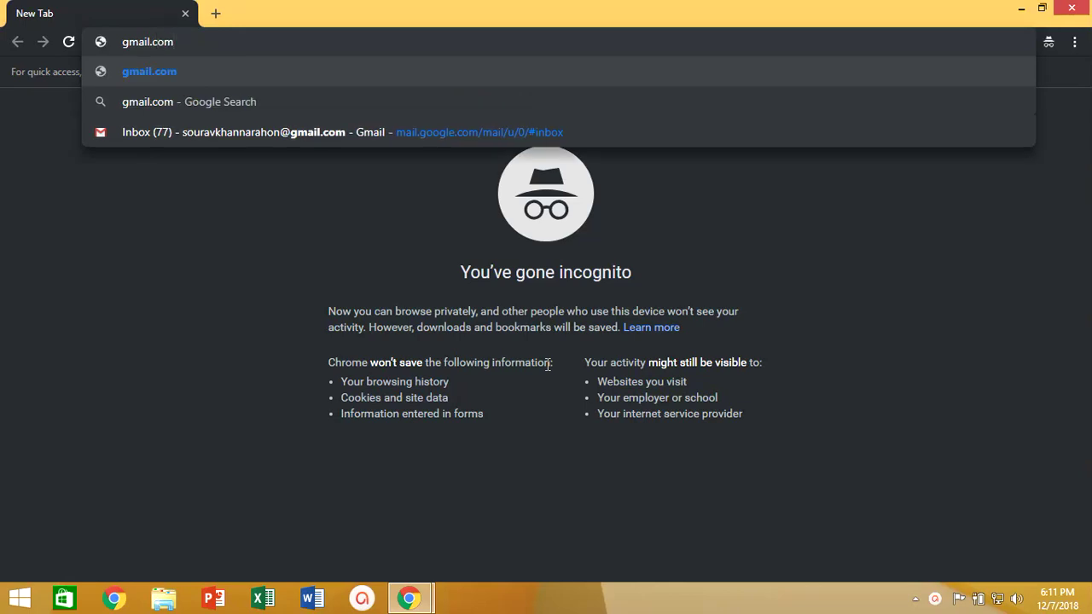
{"action": "key", "text": "Return"}
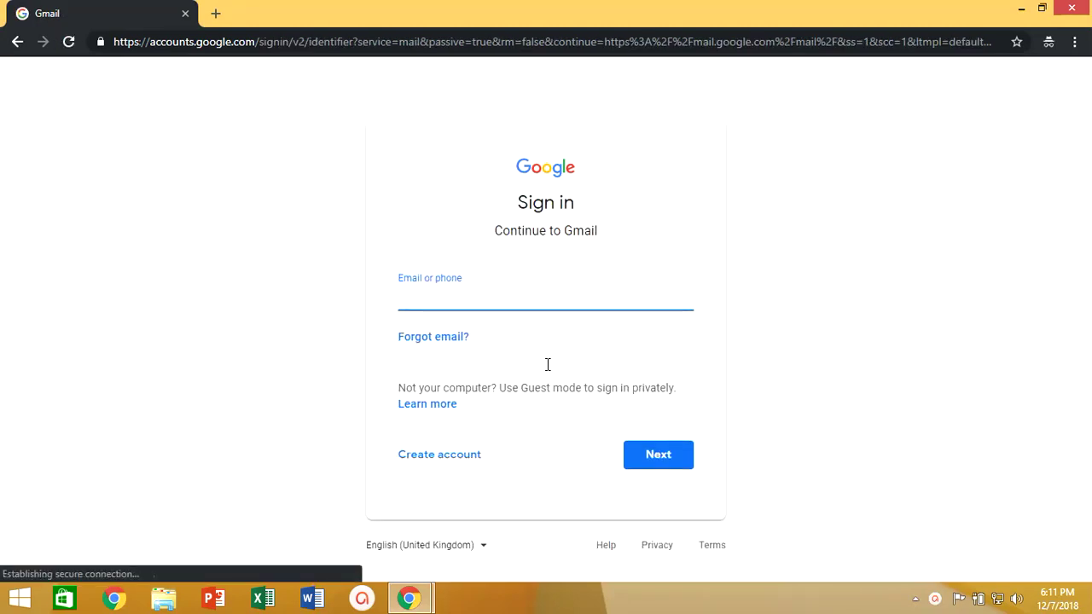
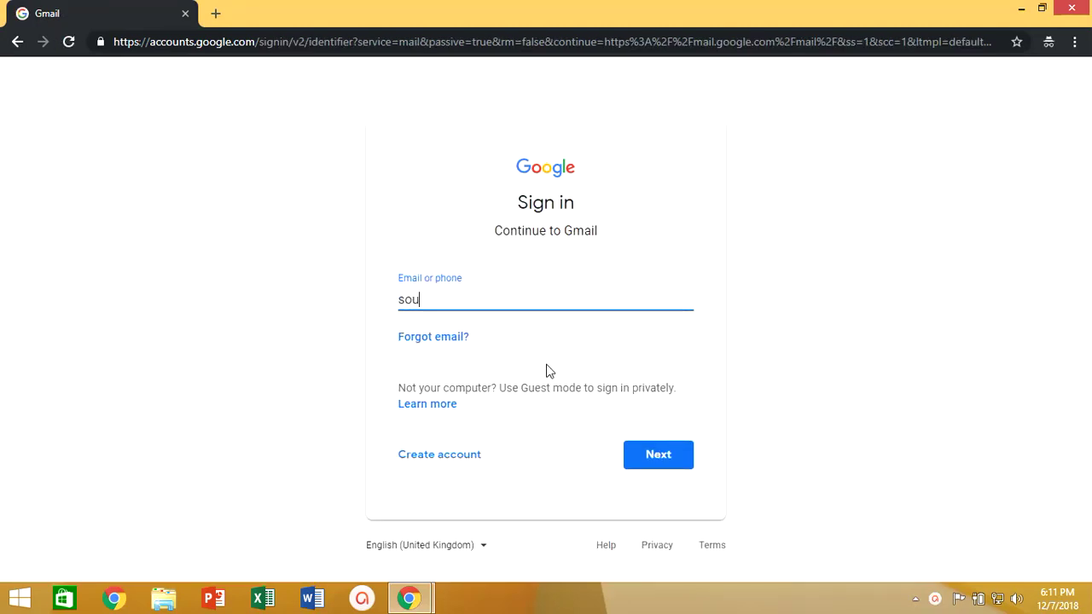
Step: Enter the account e-mail address and password to sign in to Gmail
{"action": "key", "text": "Return"}
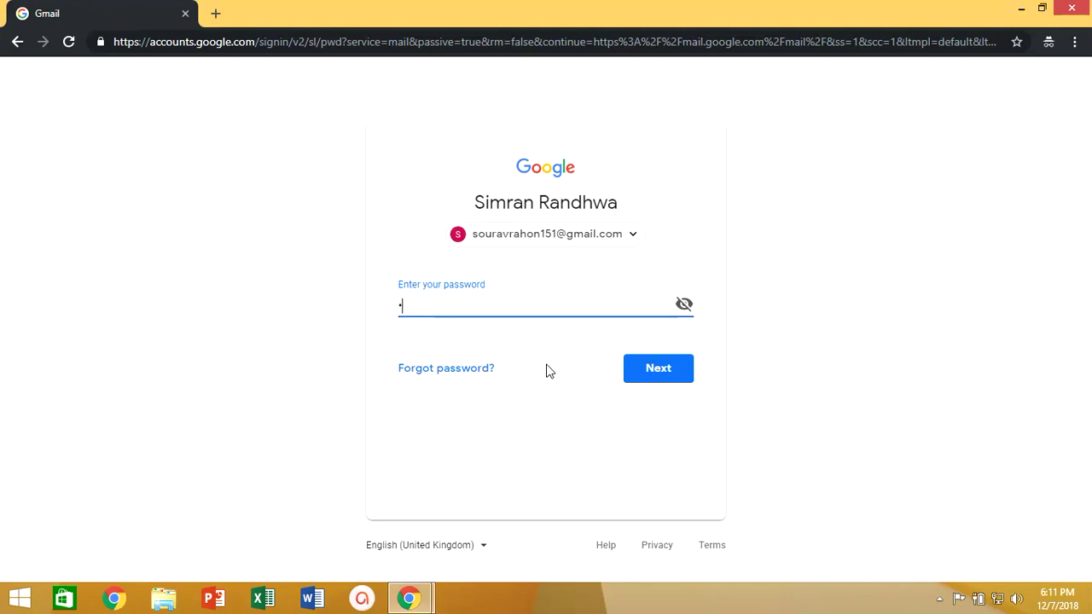
{"action": "type", "text": "•••••"}
{"action": "key", "text": "Return"}
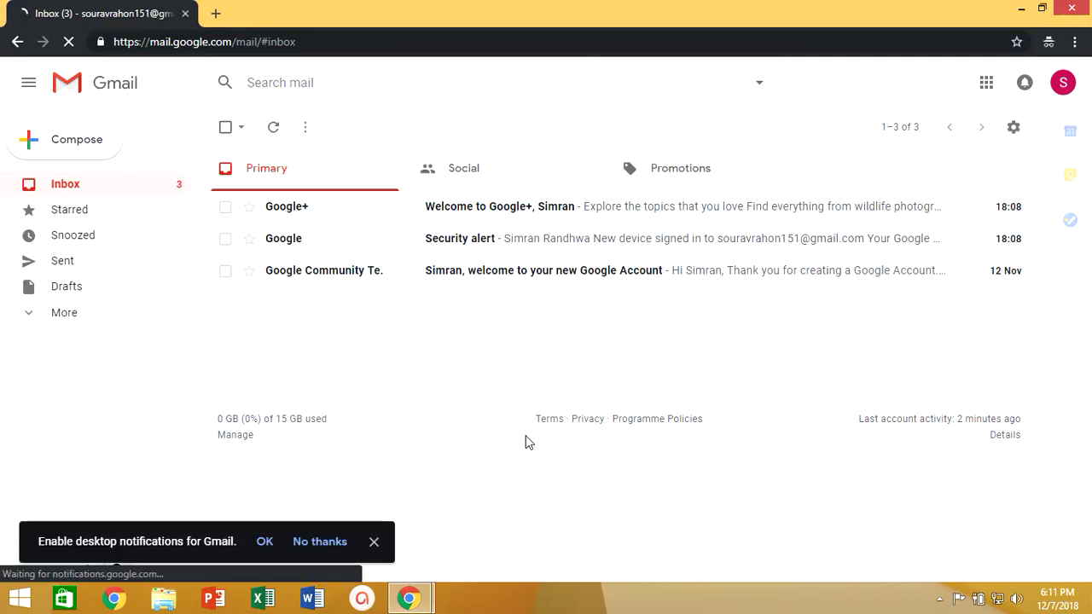
Step: From Settings > Themes, open More Images and switch to the My photos tab
{"action": "left_click", "coordinate": [1012, 129]}
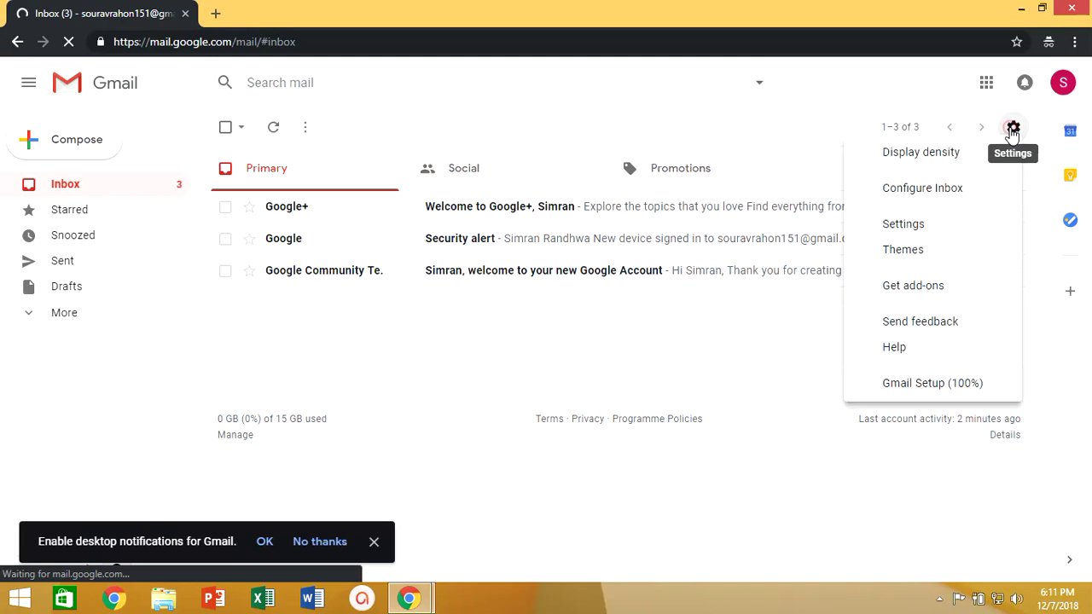
{"action": "left_click", "coordinate": [907, 251]}
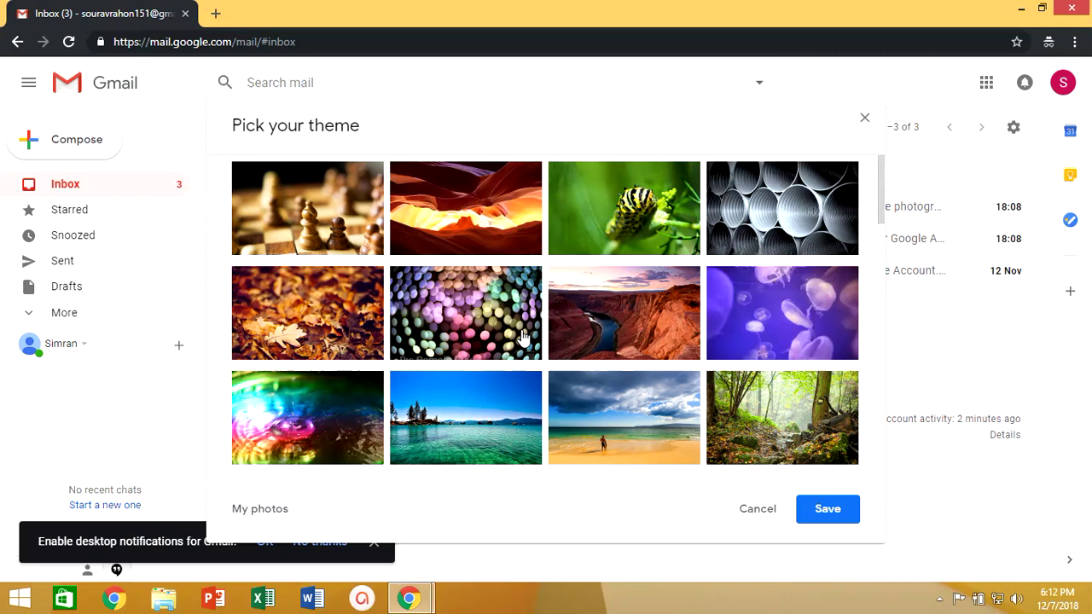
{"action": "scroll", "coordinate": [465, 394], "scroll_direction": "down", "scroll_amount": 1}
{"action": "scroll", "coordinate": [461, 398], "scroll_direction": "down", "scroll_amount": 1}
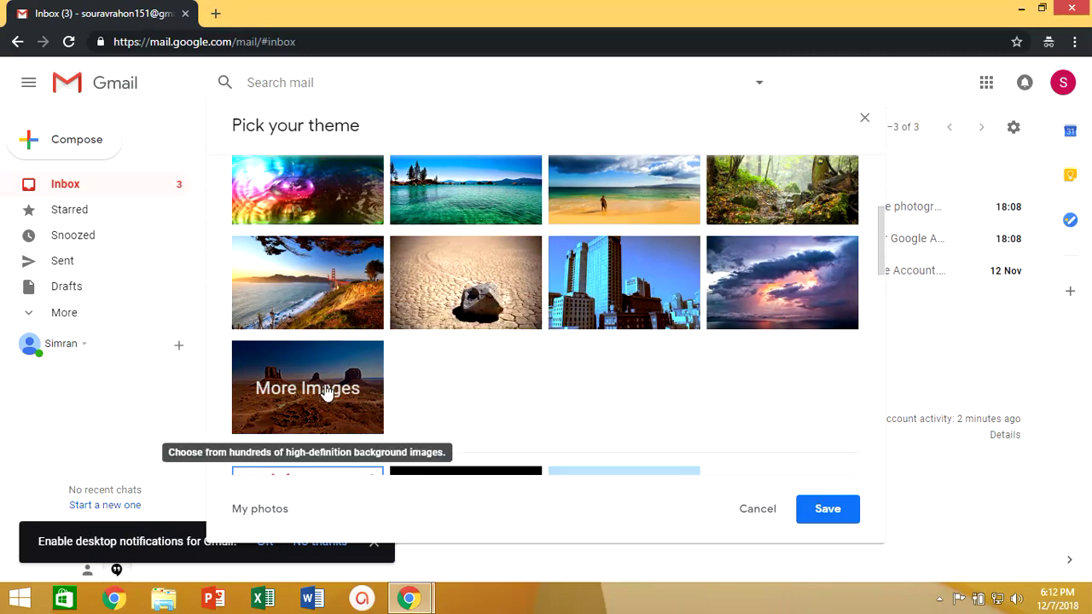
{"action": "left_click", "coordinate": [327, 392]}
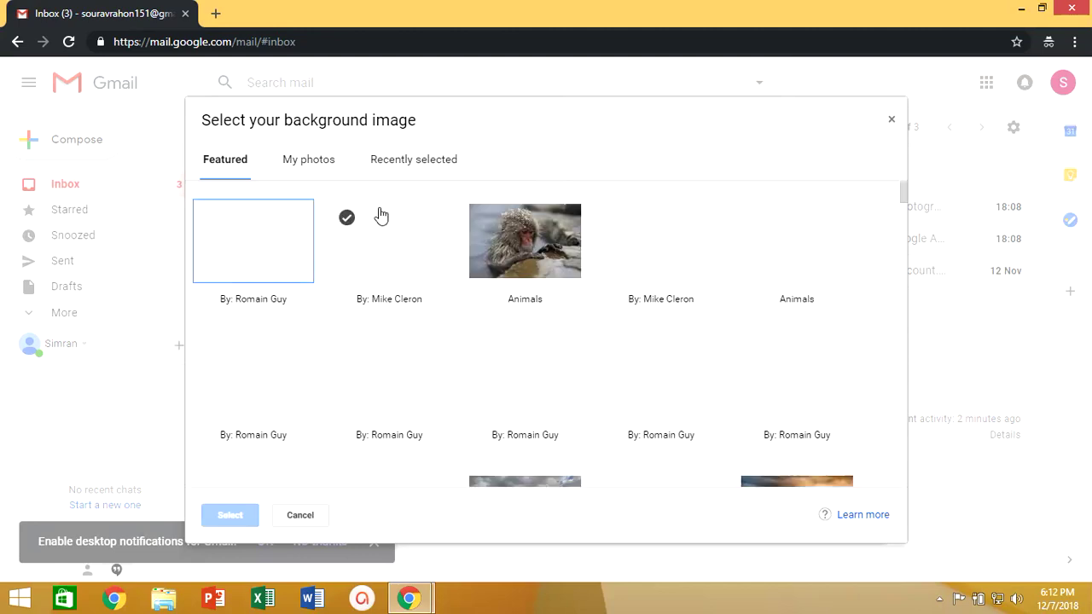
{"action": "left_click", "coordinate": [306, 170]}
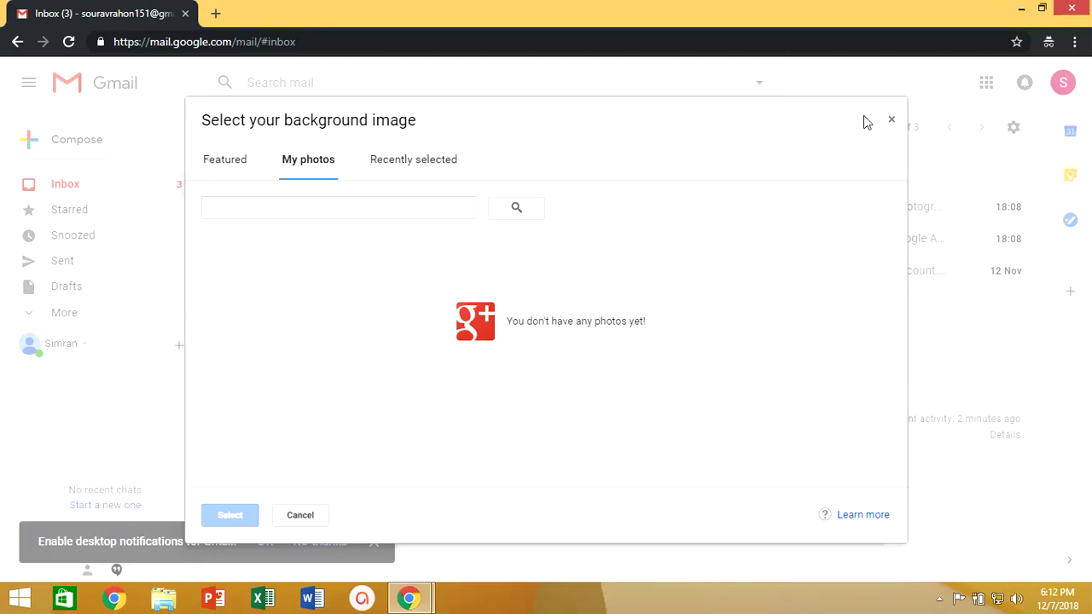
Step: Open the Gmail inbox in a new tab and choose Google+ from the Google apps grid
{"action": "left_click", "coordinate": [215, 15]}
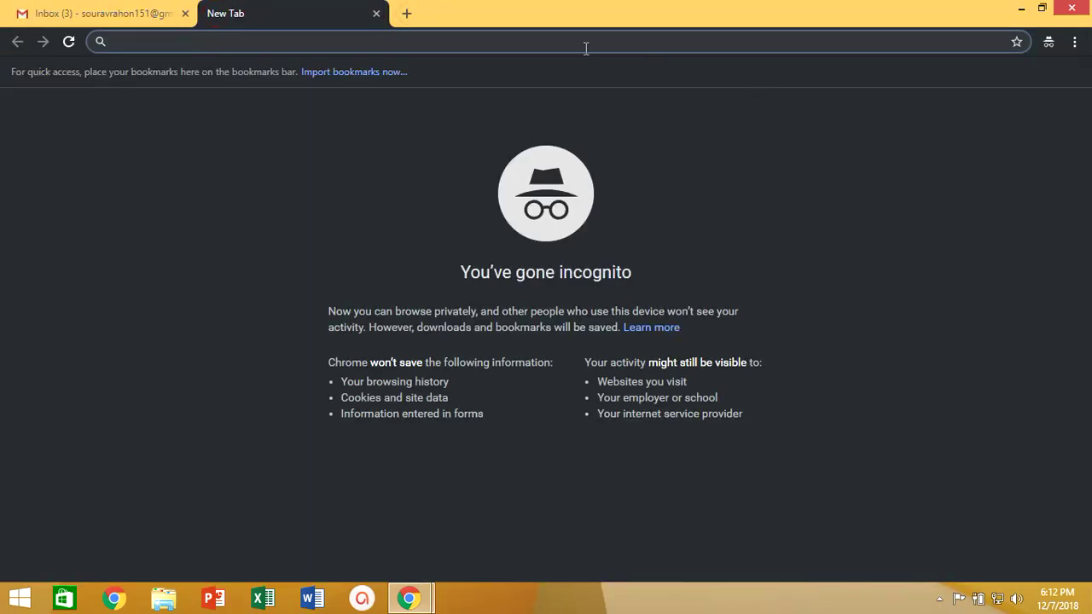
{"action": "type", "text": "g"}
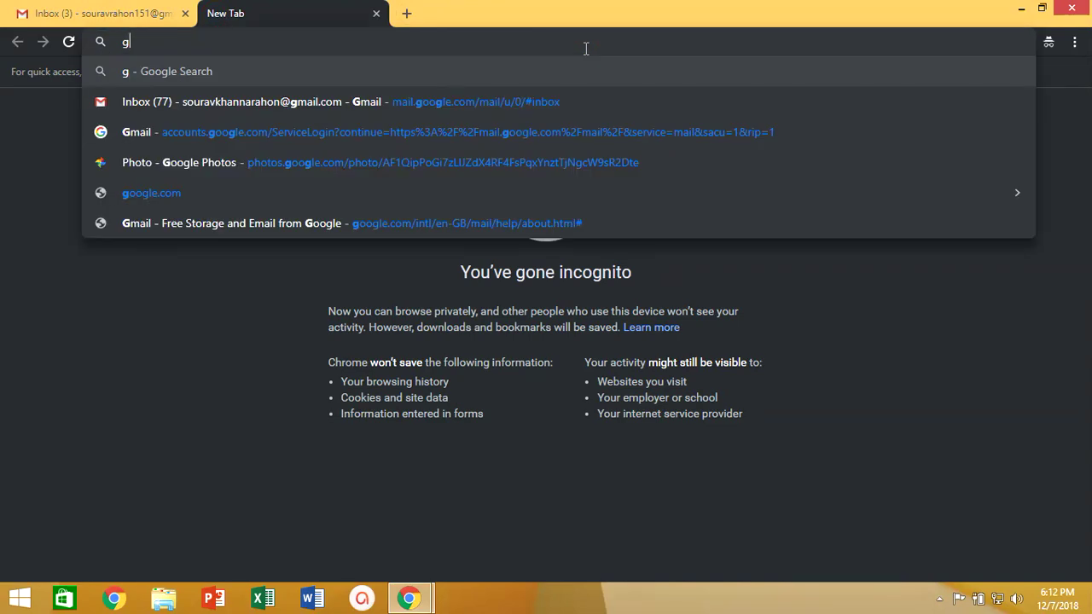
{"action": "key", "text": "Down"}
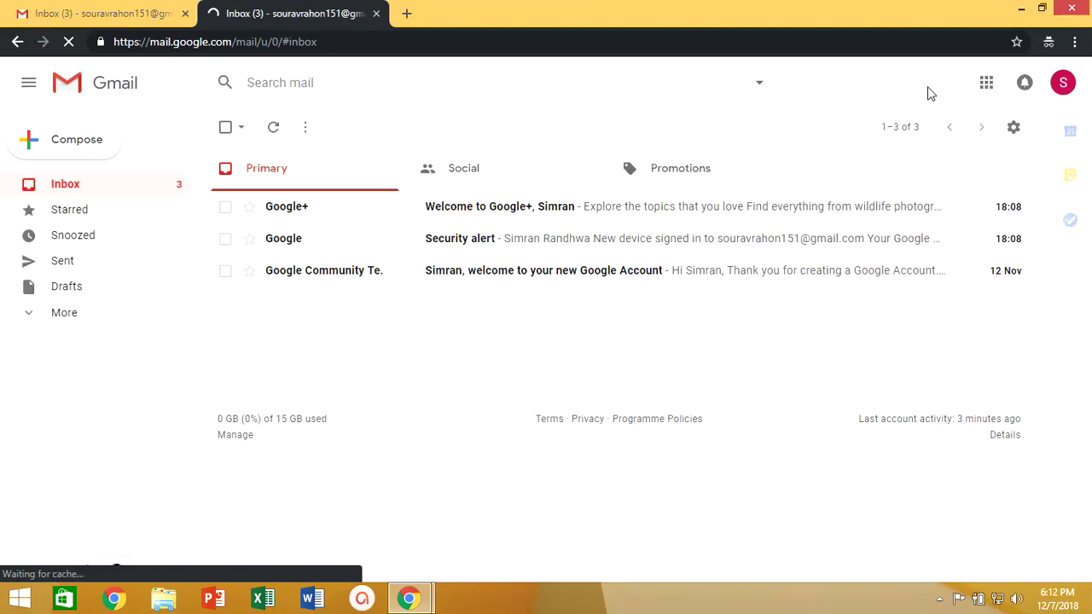
{"action": "left_click", "coordinate": [986, 88]}
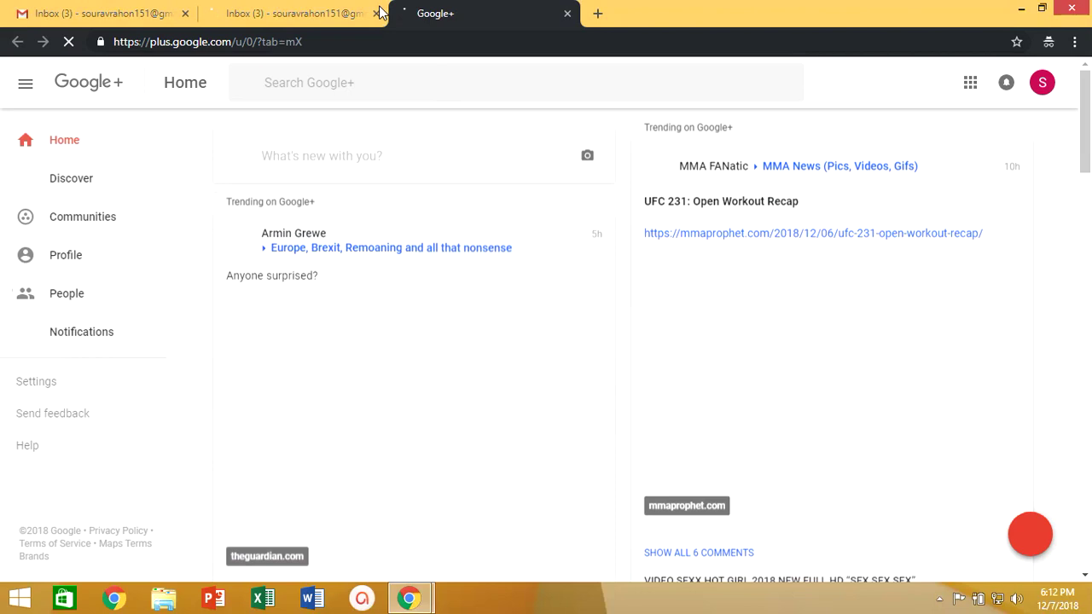
Step: Close the duplicate inbox tab and post the BeautyPlus selfie from the Desktop publicly on Google+
{"action": "left_click", "coordinate": [376, 14]}
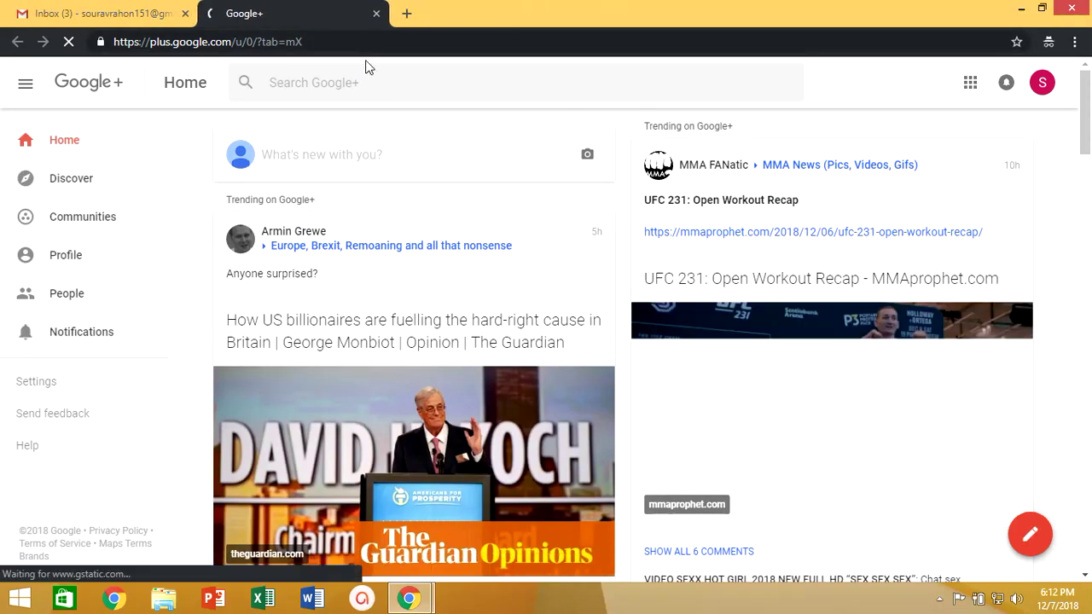
{"action": "left_click", "coordinate": [587, 155]}
{"action": "left_click", "coordinate": [431, 185]}
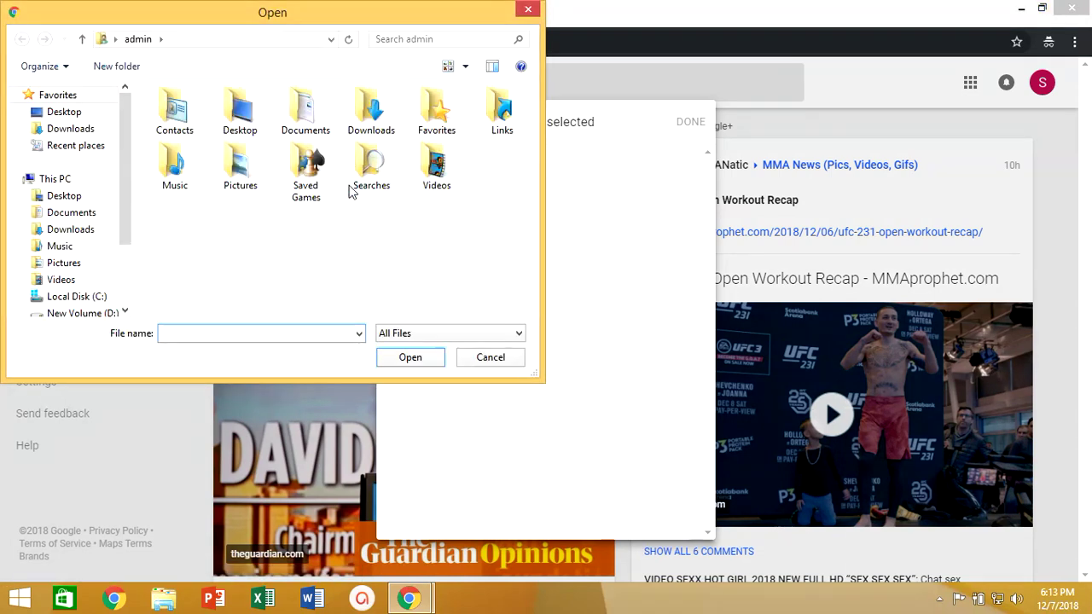
{"action": "left_click", "coordinate": [75, 119]}
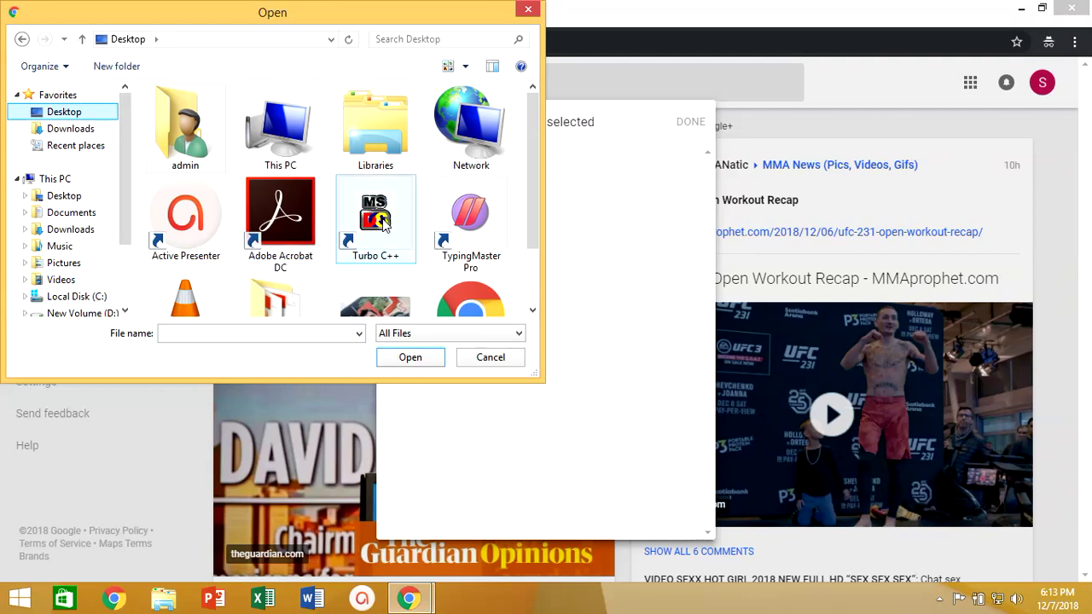
{"action": "scroll", "coordinate": [533, 211], "scroll_direction": "down", "scroll_amount": 3}
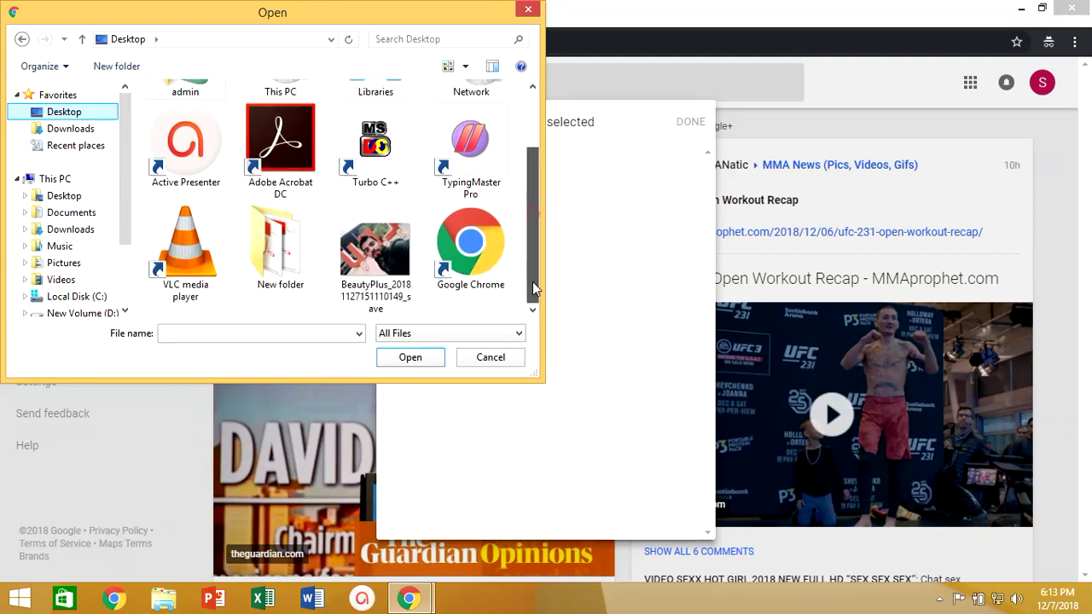
{"action": "double_click", "coordinate": [375, 246]}
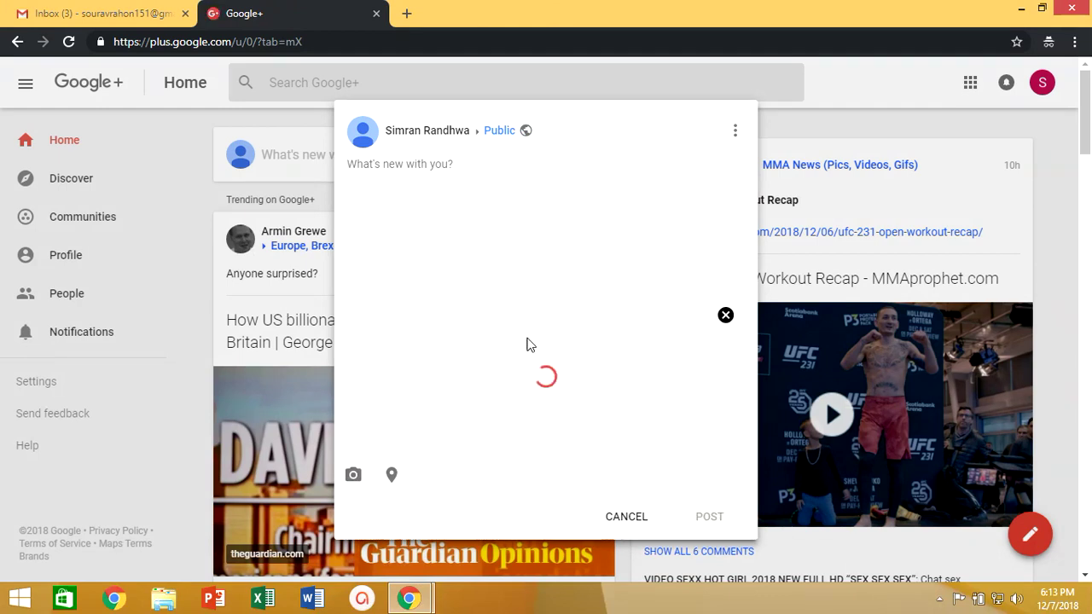
{"action": "left_click", "coordinate": [437, 178]}
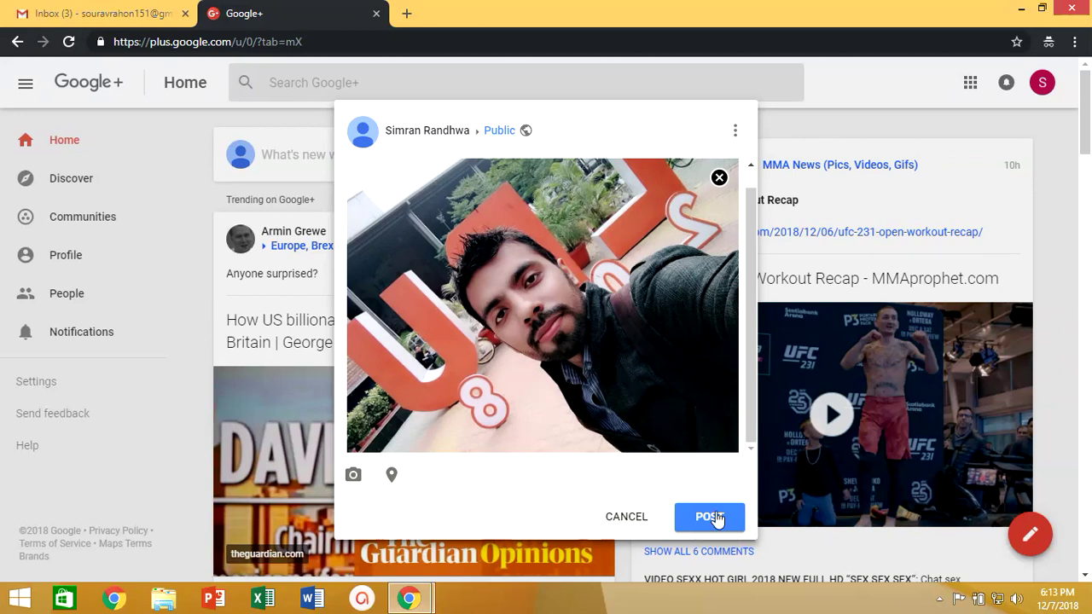
{"action": "left_click", "coordinate": [717, 518]}
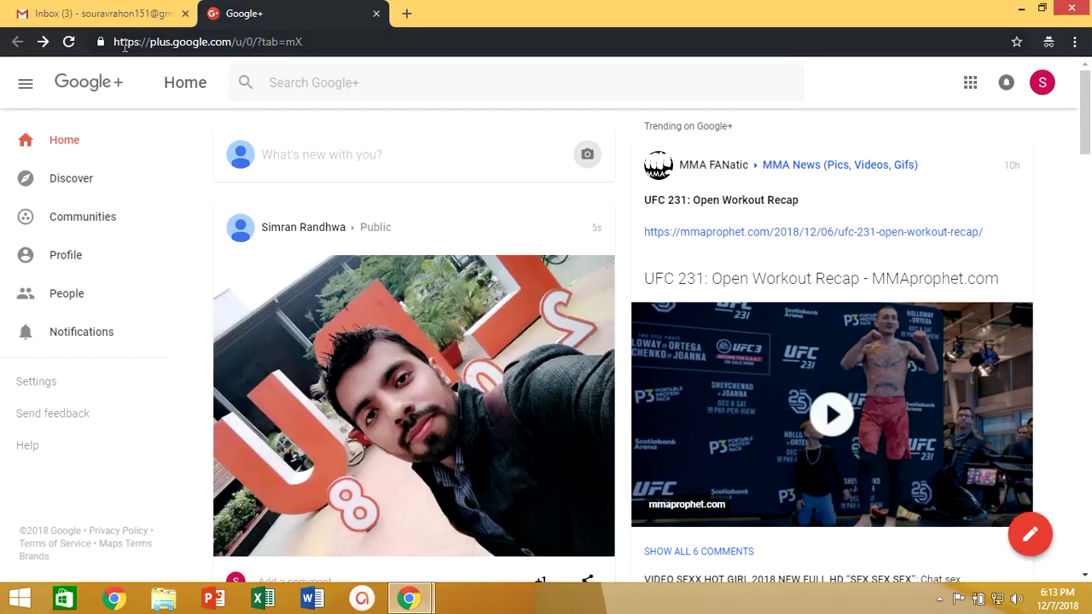
Step: Back in Gmail, close the theme picker and Google+ tab, then reopen Themes > More Images
{"action": "left_click", "coordinate": [128, 13]}
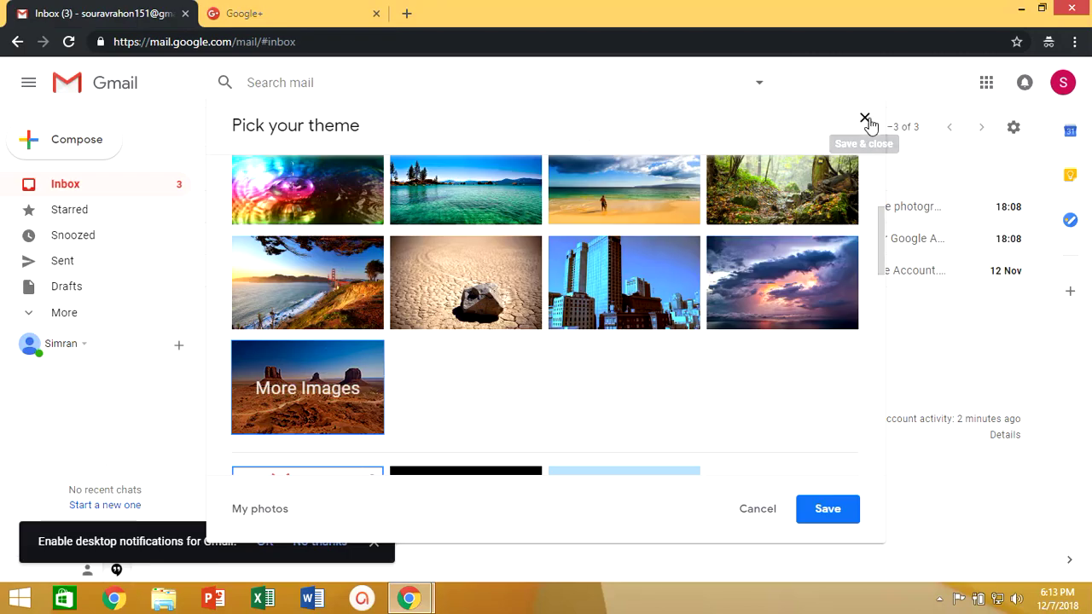
{"action": "left_click", "coordinate": [866, 120]}
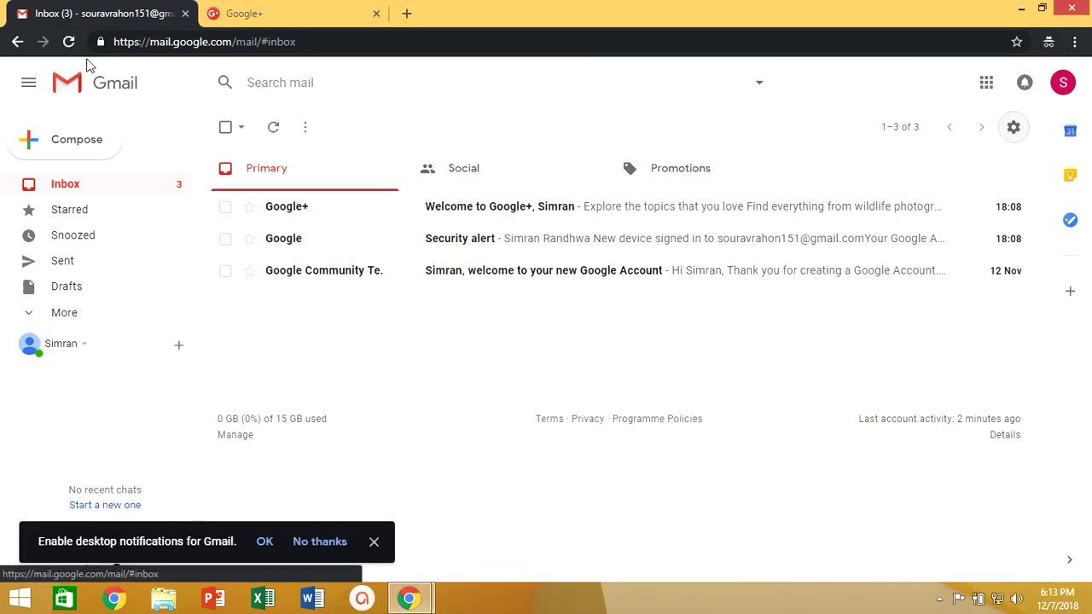
{"action": "left_click", "coordinate": [376, 13]}
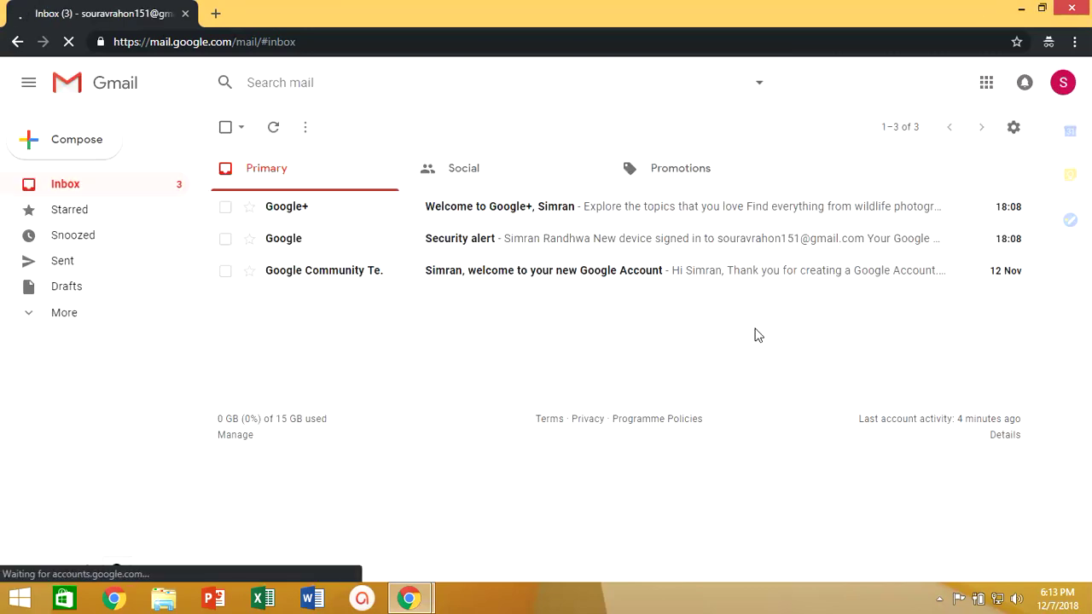
{"action": "left_click", "coordinate": [1016, 129]}
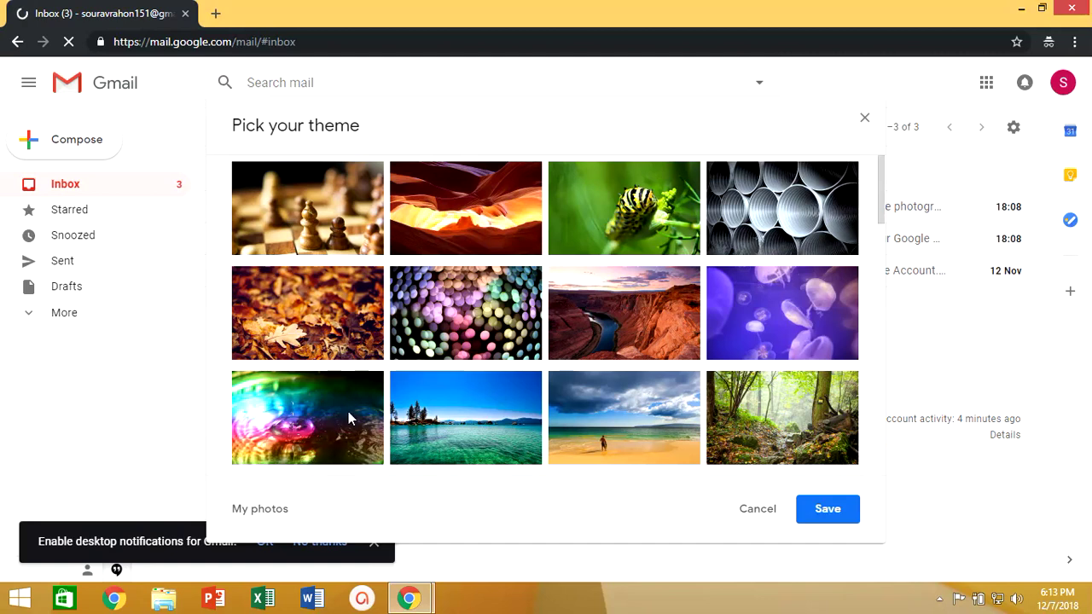
{"action": "scroll", "coordinate": [348, 411], "scroll_direction": "down", "scroll_amount": 3}
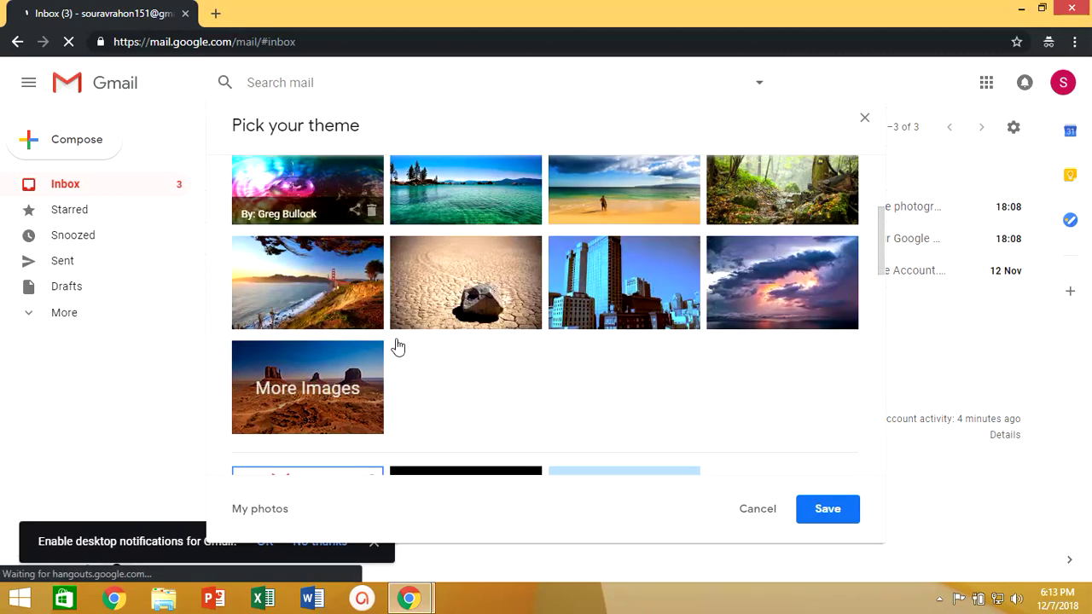
{"action": "left_click", "coordinate": [332, 379]}
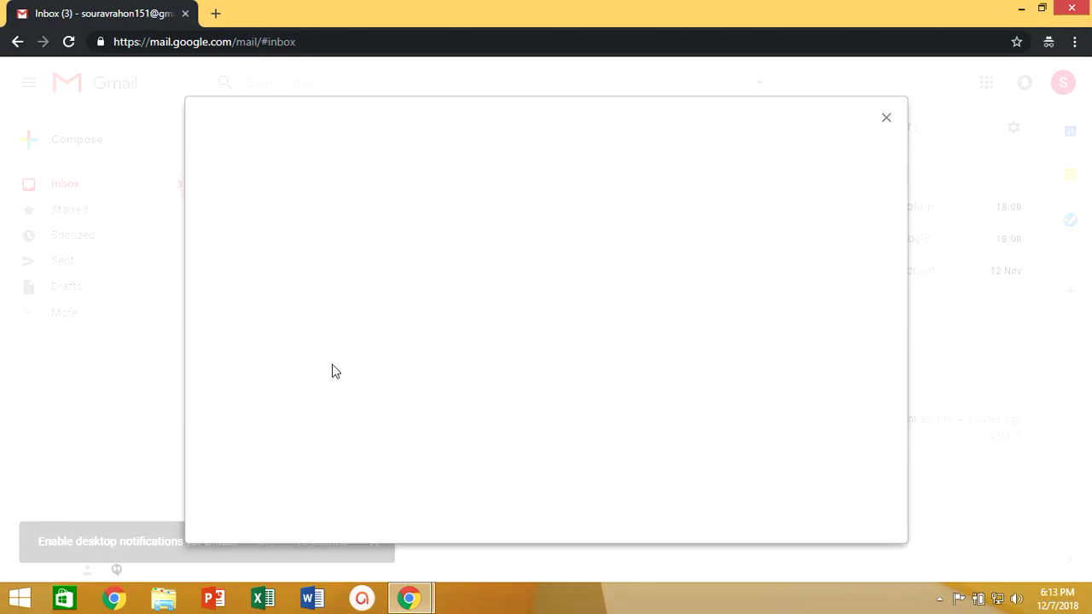